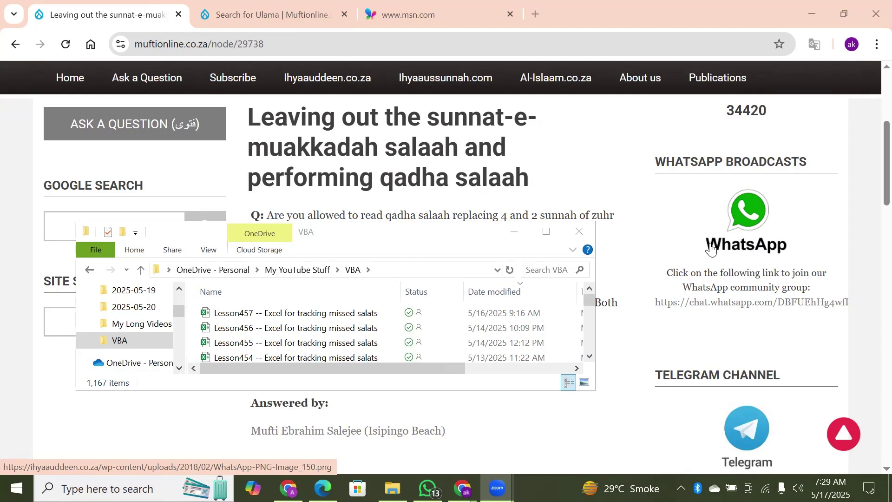
Duplicate the Lesson457 missed-salats workbook in the VBA folder and change the lesson number in the copy's name to 458.
left_click(228, 317)
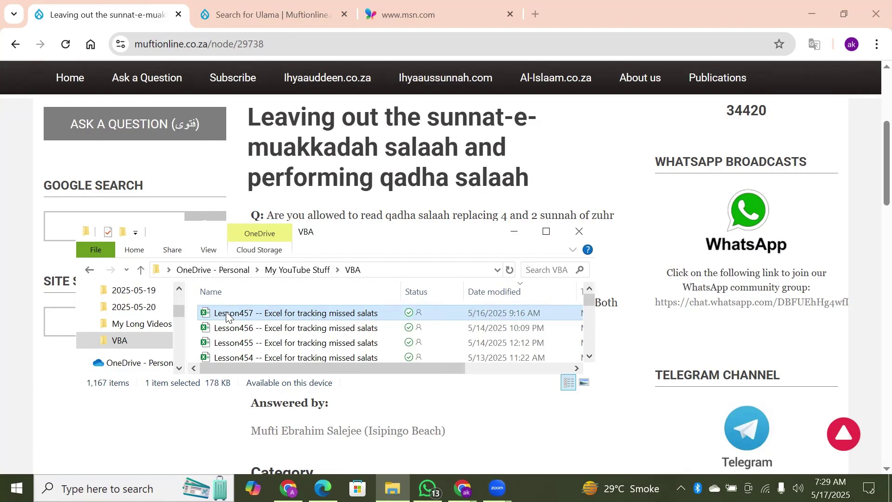
key("ctrl+v")
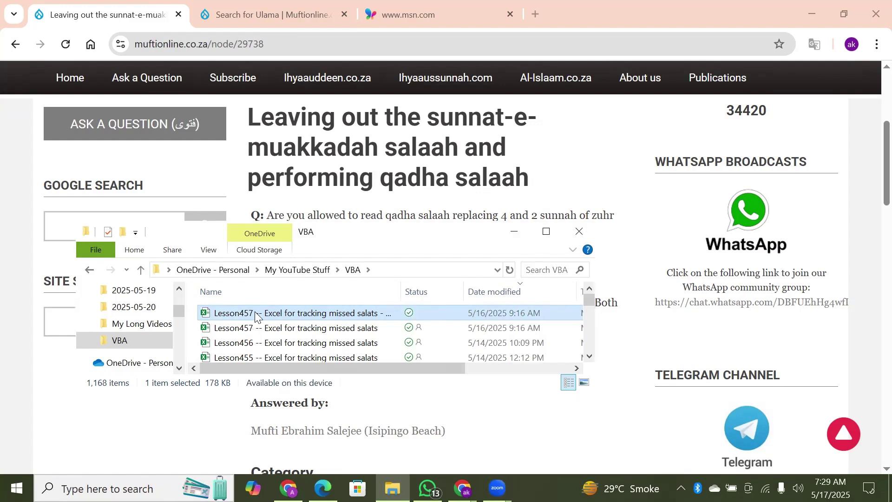
key("F2")
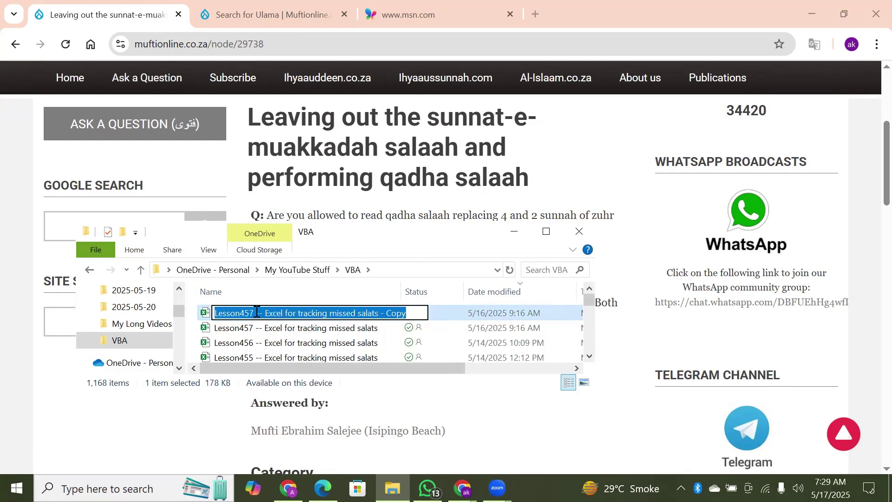
left_click(254, 312)
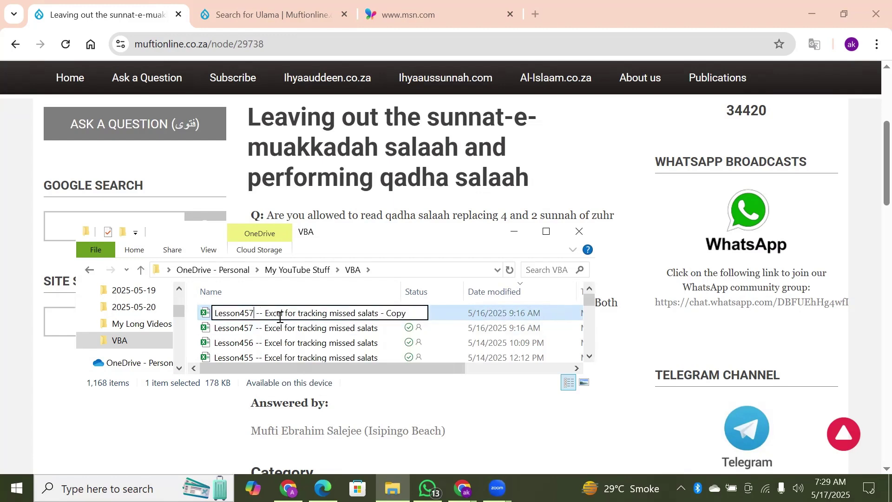
key("BackSpace")
type("8")
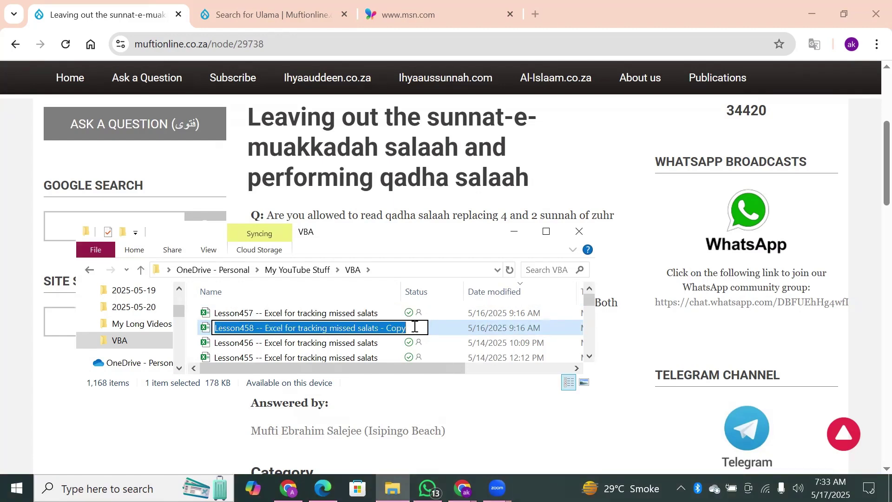
Remove the " - Copy" suffix from the Lesson458 file name and open the workbook in Excel.
left_click(415, 328)
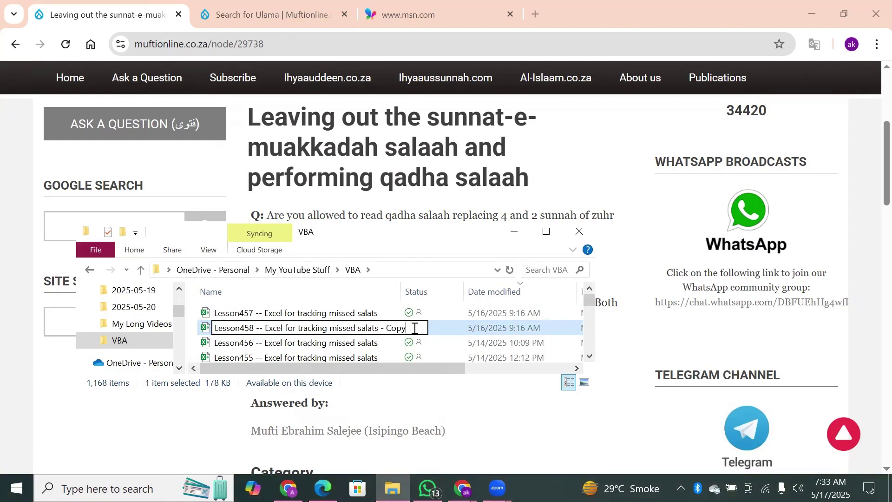
key("BackSpace")
key("BackSpace")
key("BackSpace")
key("BackSpace")
key("BackSpace")
key("BackSpace")
key("BackSpace")
key("Return")
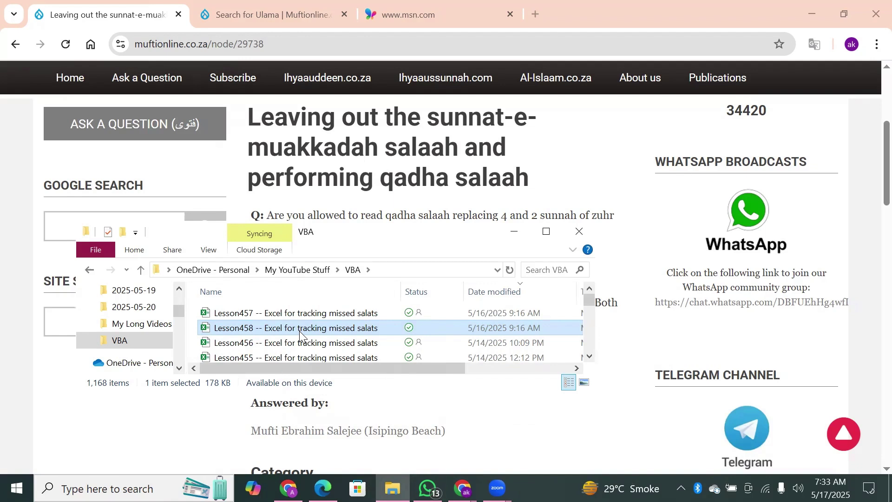
double_click(207, 330)
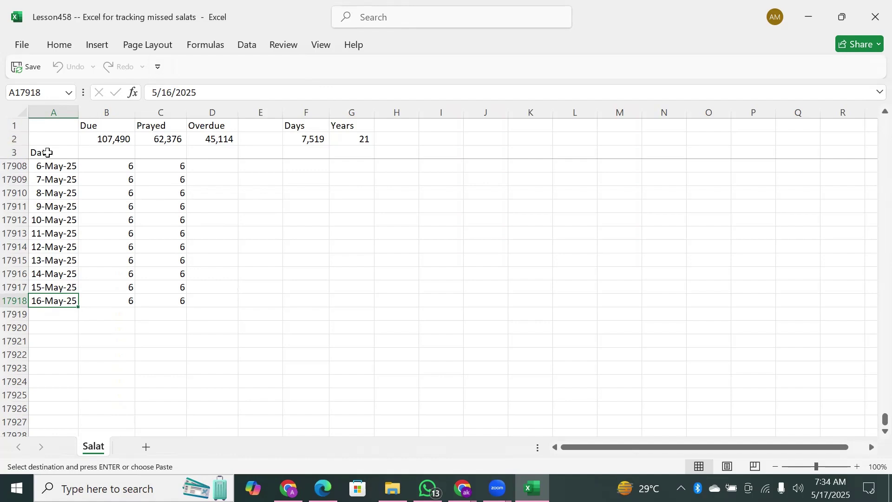
Check the Date column and the due and prayed entries in the last row, 16-May-25.
left_click(47, 153)
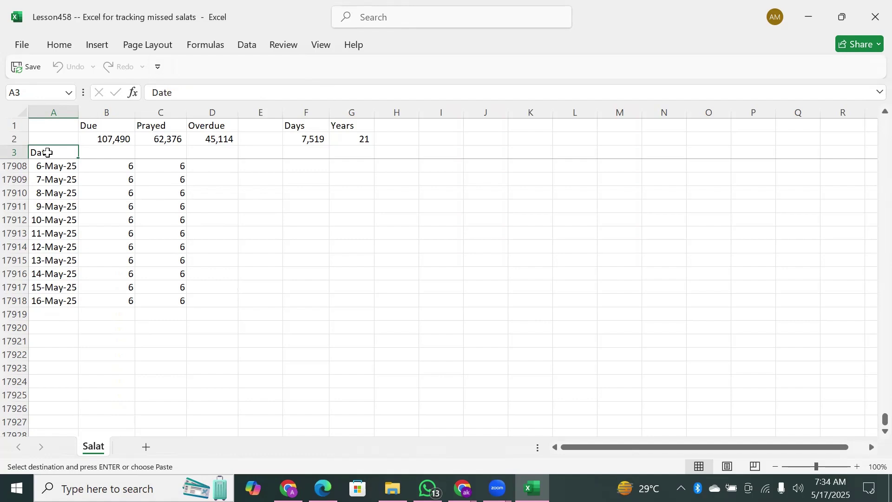
left_click(116, 300)
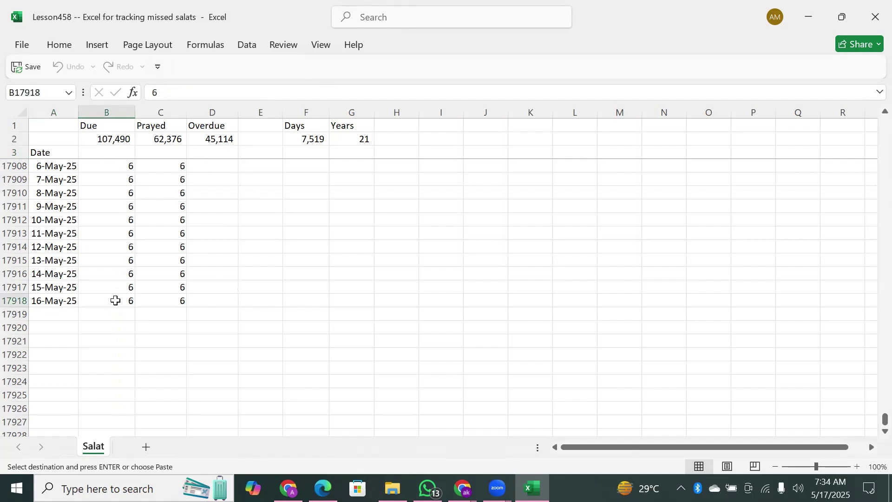
left_click(184, 298)
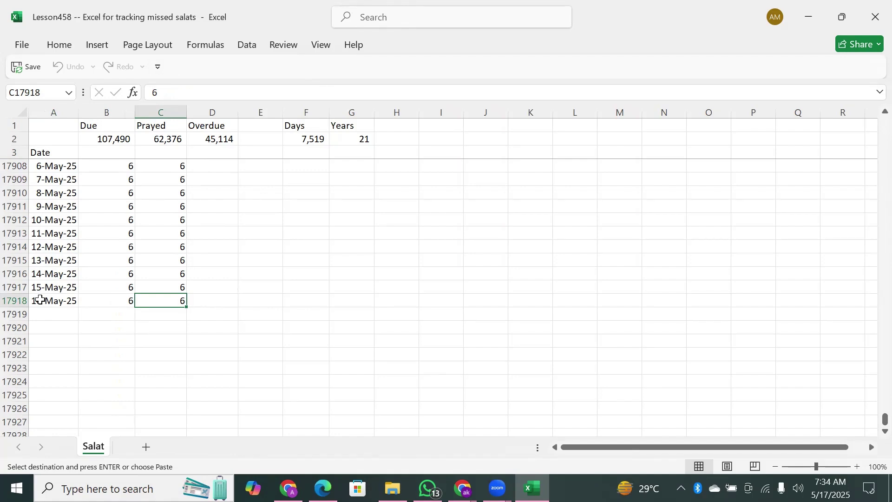
left_click(54, 313)
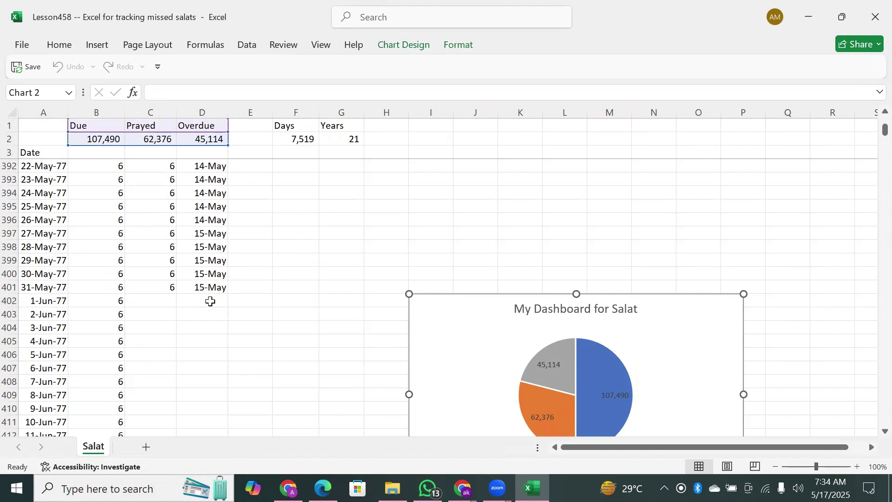
Review the 15-May entries in the Overdue column, selecting cells D397 to D401.
left_click(200, 302)
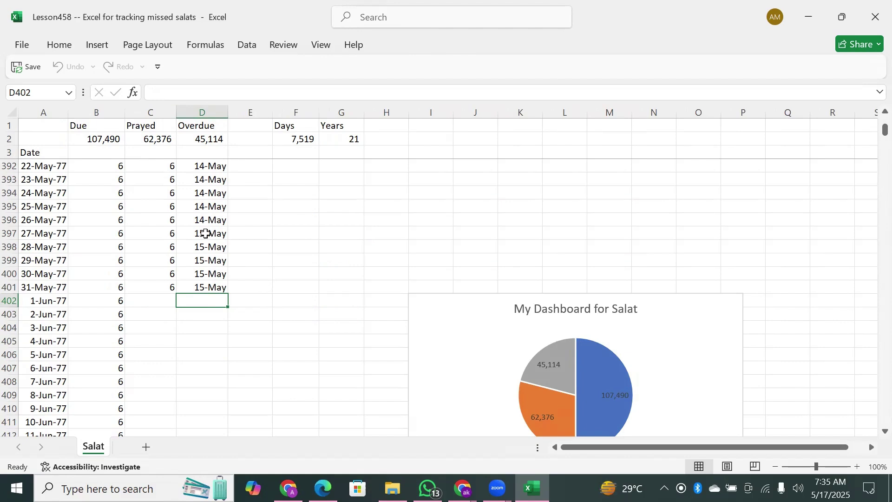
left_click(206, 234)
key("shift+Down")
key("shift+Down")
key("shift+Down")
key("shift+Down")
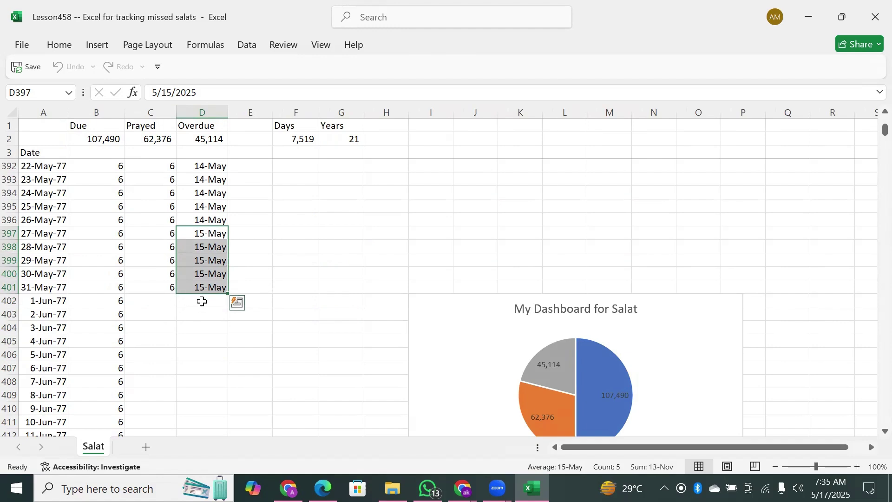
Run the day-entry macro from cell D402 for 5 days.
left_click(202, 302)
key("ctrl+q")
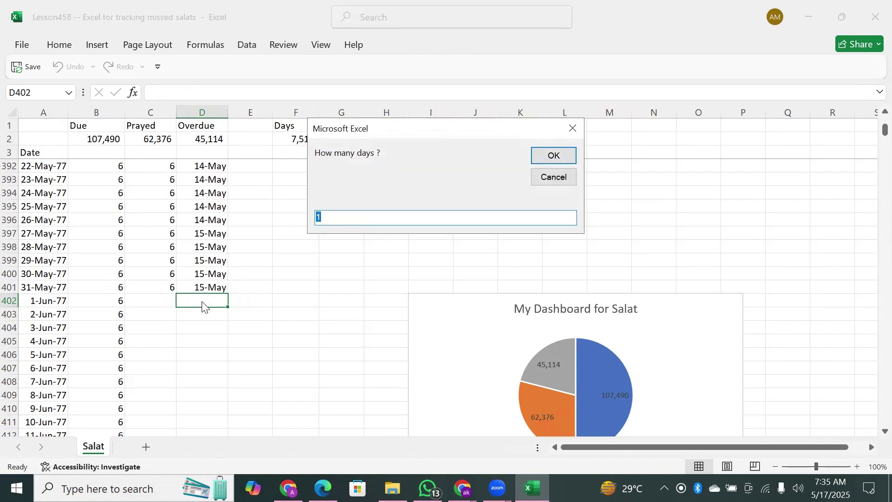
type("5")
key("Return")
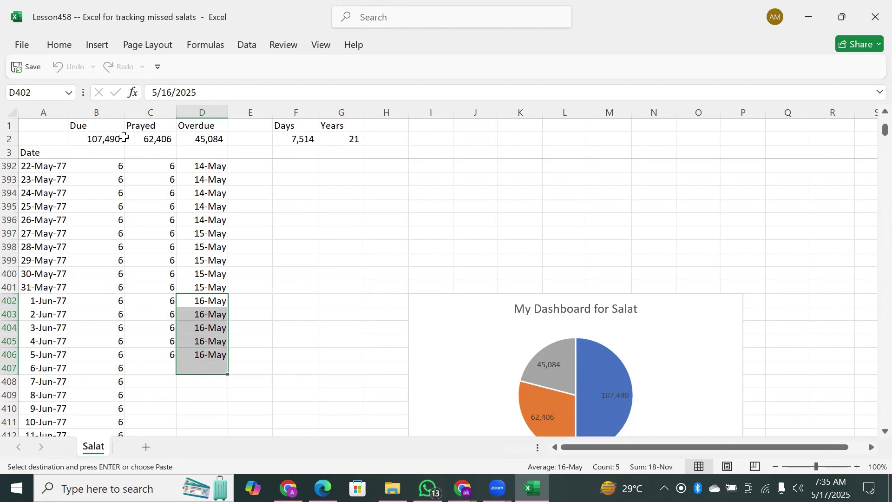
Check the Days and Years totals, and move the My Dashboard for Salat pie chart so its upper edge sits at about row 394.
left_click(295, 141)
left_click(348, 140)
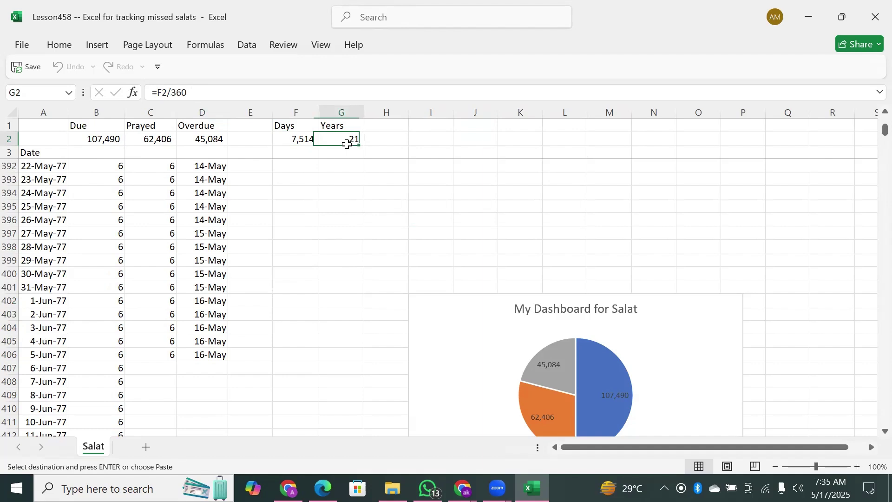
left_click(467, 299)
left_click_drag(467, 298, 401, 200)
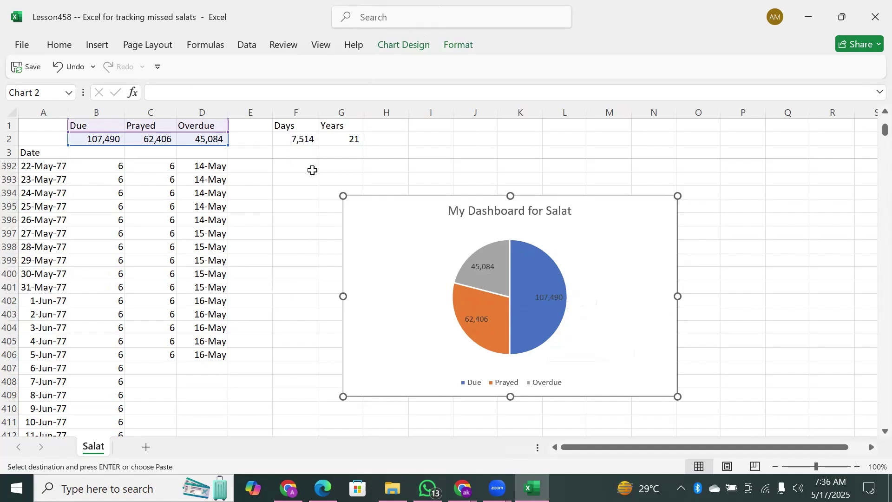
Try the day-entry macro from cell D407 for 7514 days, and clear the dates it fills in.
left_click(202, 366)
key("ctrl+q")
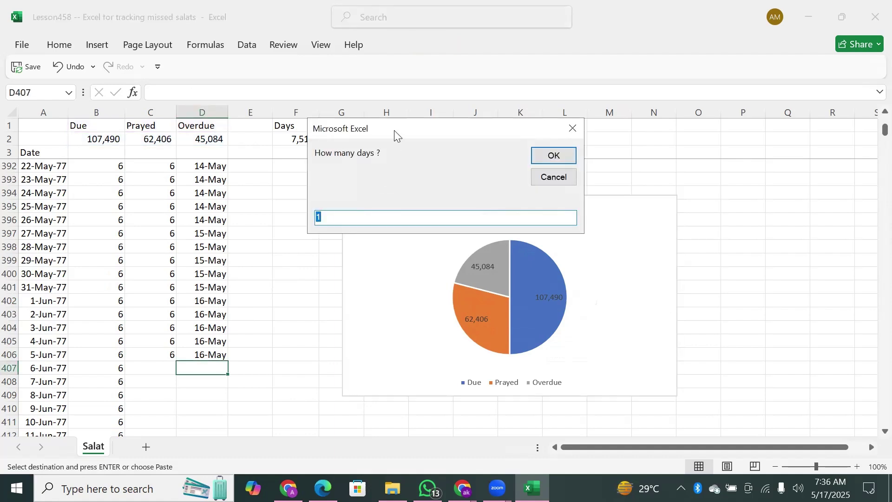
left_click_drag(394, 130, 345, 210)
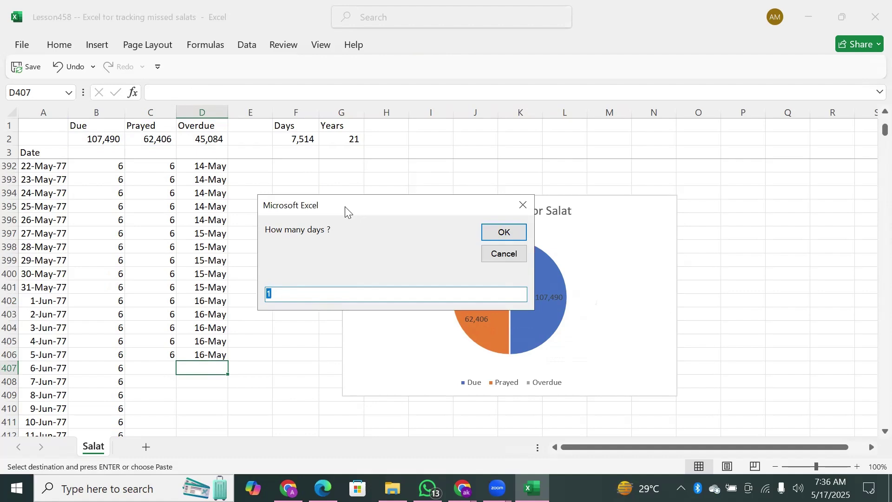
type("7514")
key("Return")
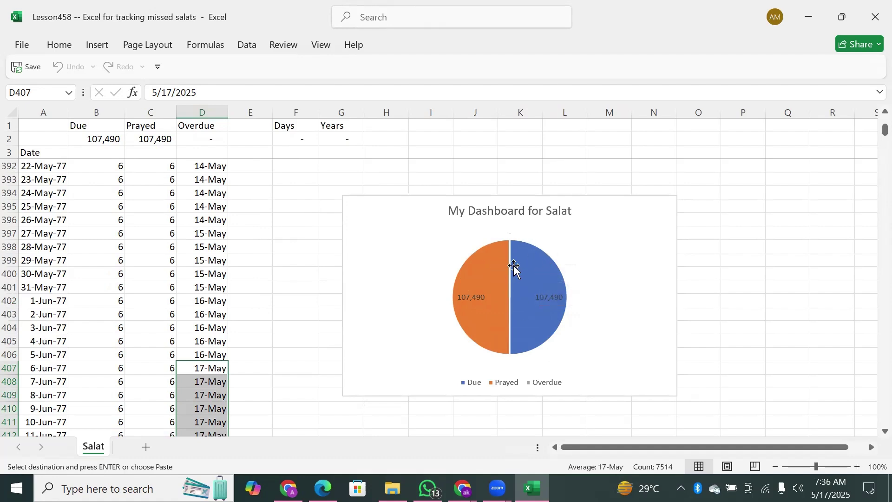
key("Delete")
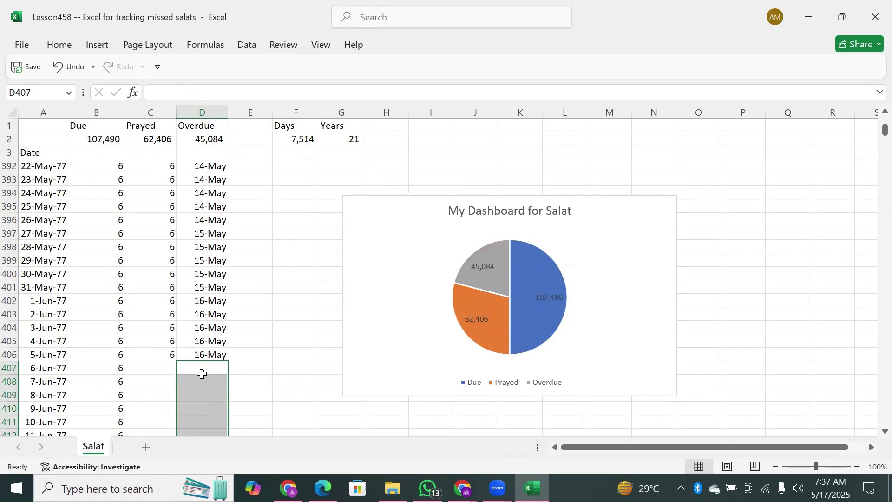
left_click(216, 366)
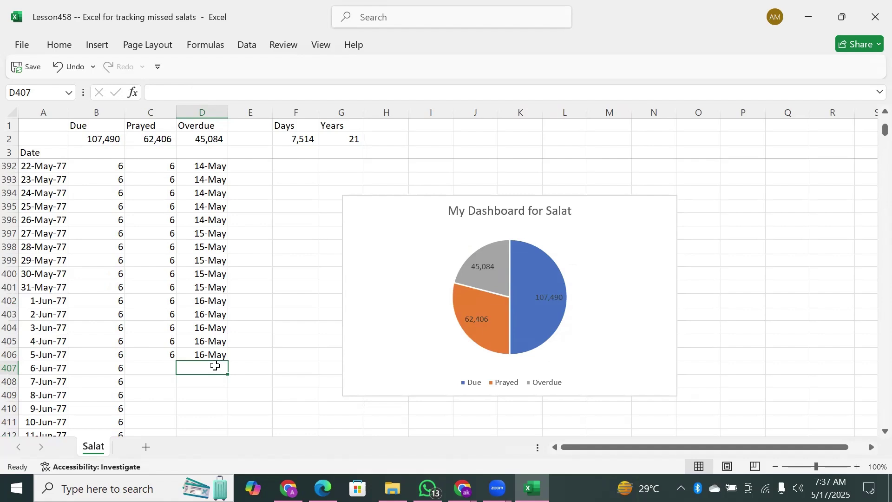
Step through the next five empty cells below D407 in the Overdue column and return to D407.
key("Down")
key("Down")
key("Down")
key("Down")
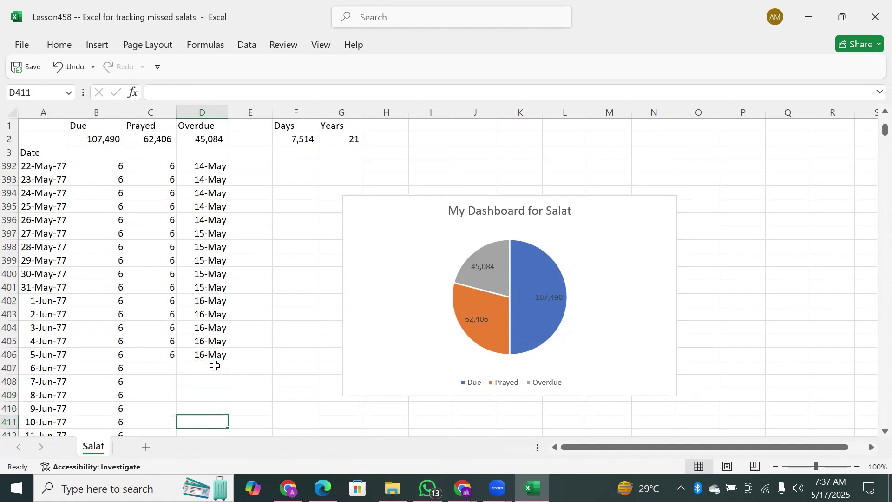
key("Down")
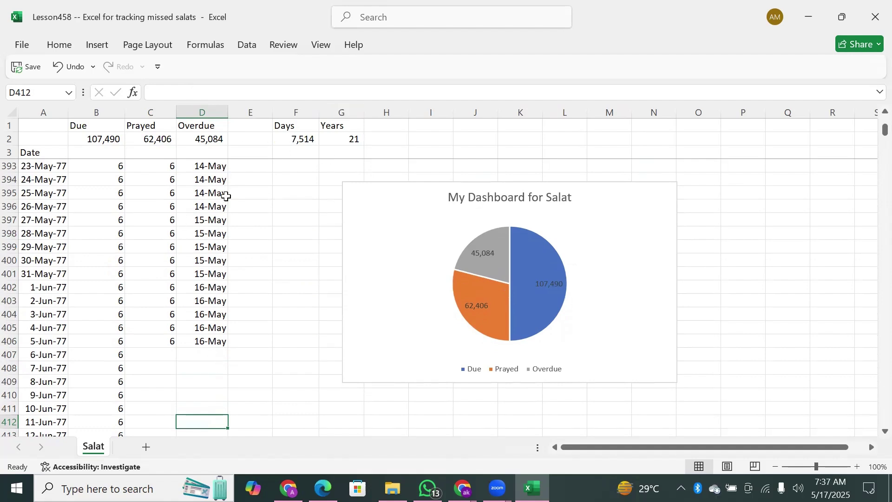
left_click(203, 354)
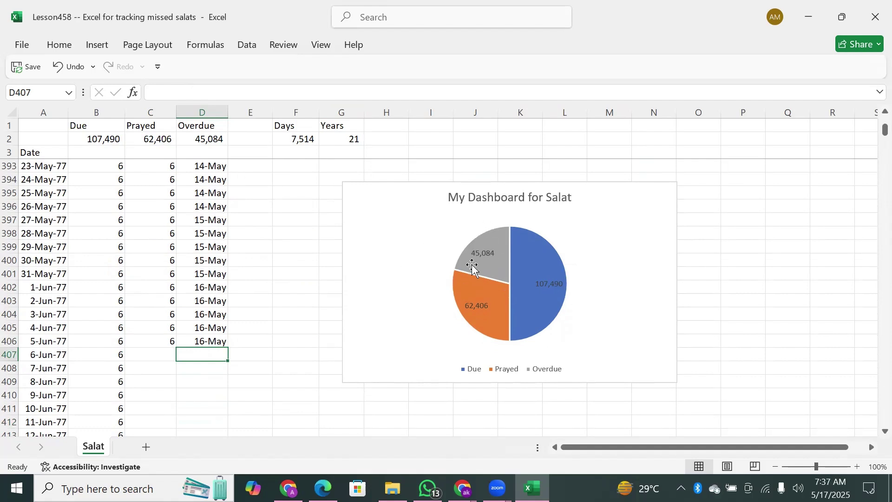
mouse_move(472, 266)
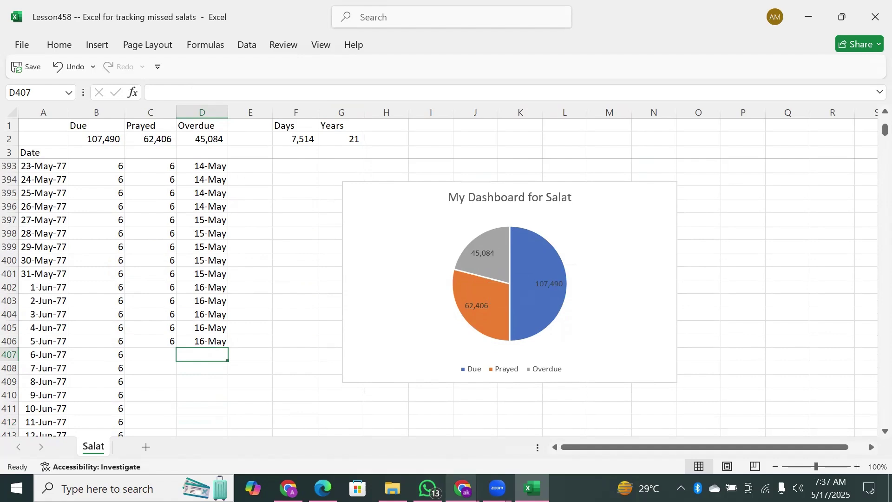
Switch to the muftionline.co.za page in Chrome and highlight the answer about performing qadha and reading the sunnat-e-muakkadah.
mouse_move(463, 488)
left_click(397, 455)
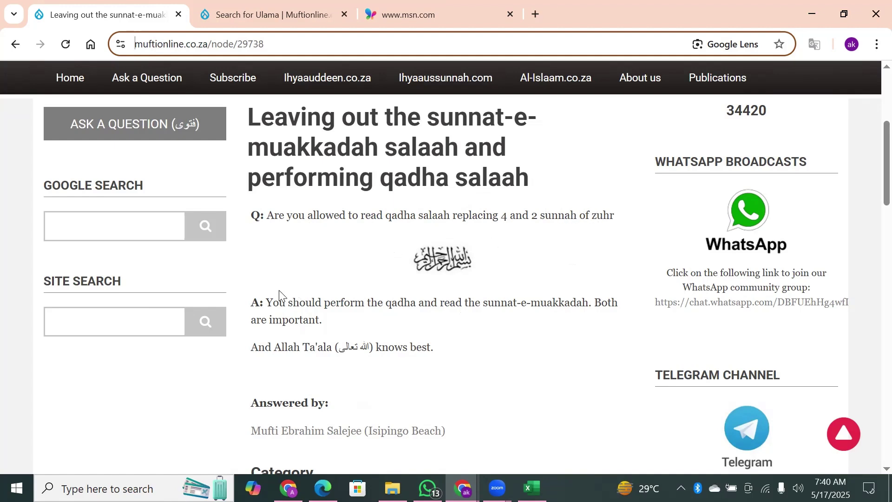
left_click_drag(270, 303, 356, 318)
left_click_drag(375, 298, 487, 321)
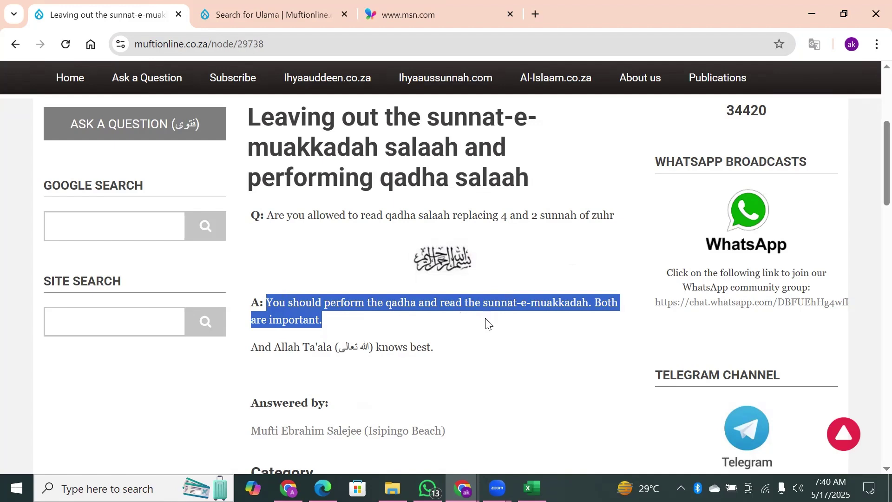